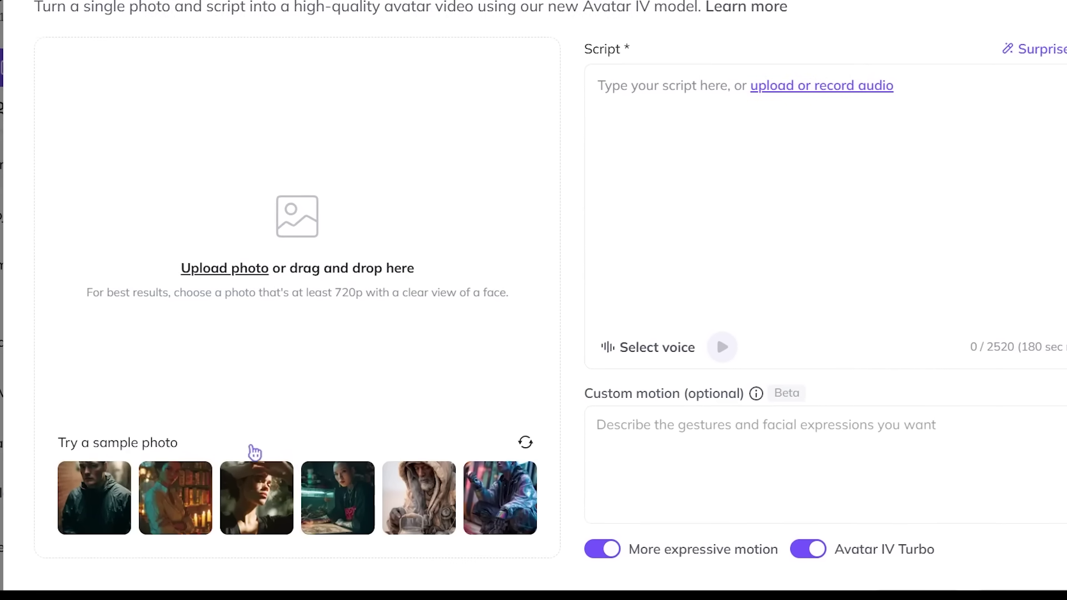
Use the woman-on-the-couch sample photo and paste the three-line Bailey channel welcome script
{"action": "left_click", "coordinate": [174, 495]}
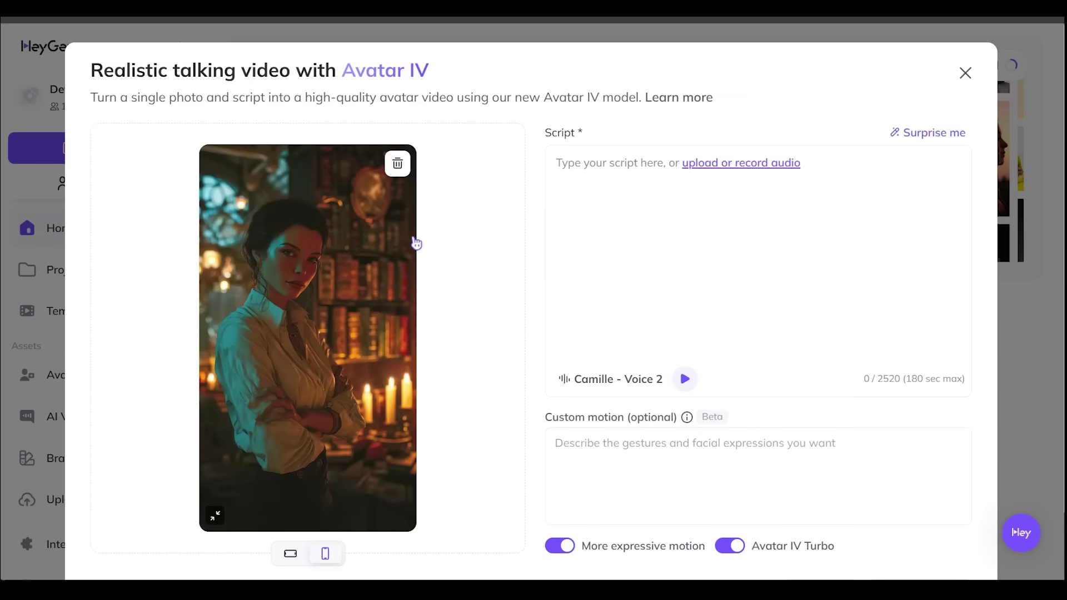
{"action": "left_click", "coordinate": [398, 166]}
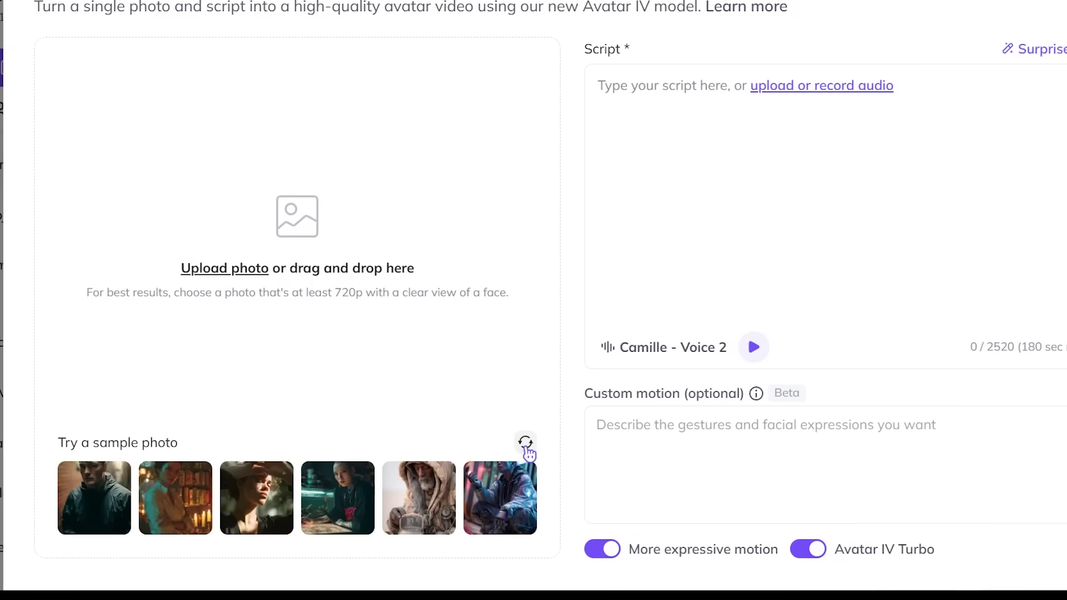
{"action": "left_click", "coordinate": [526, 445]}
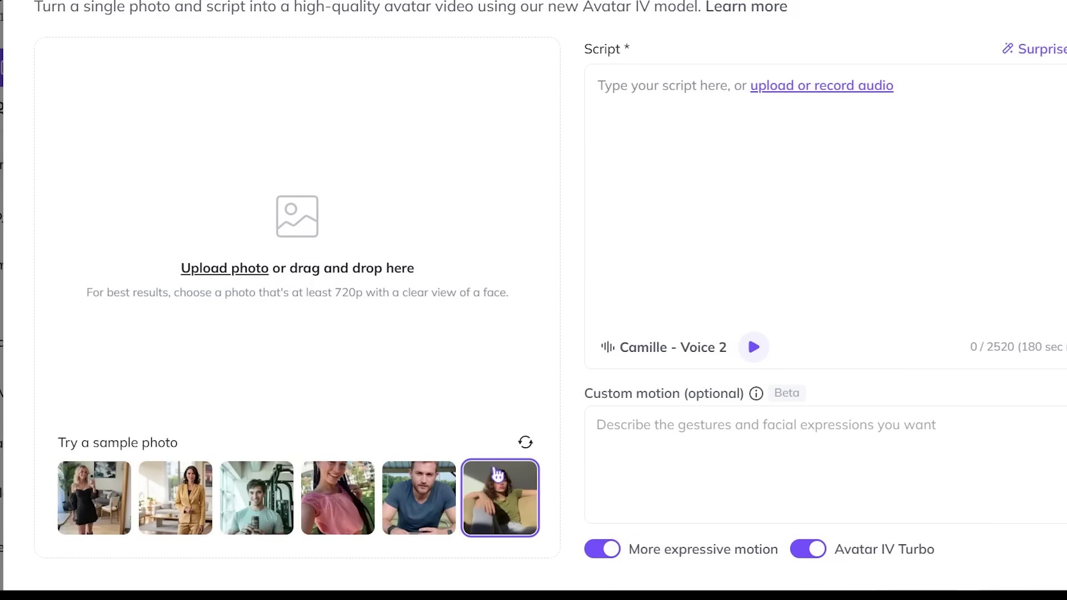
{"action": "left_click", "coordinate": [500, 496]}
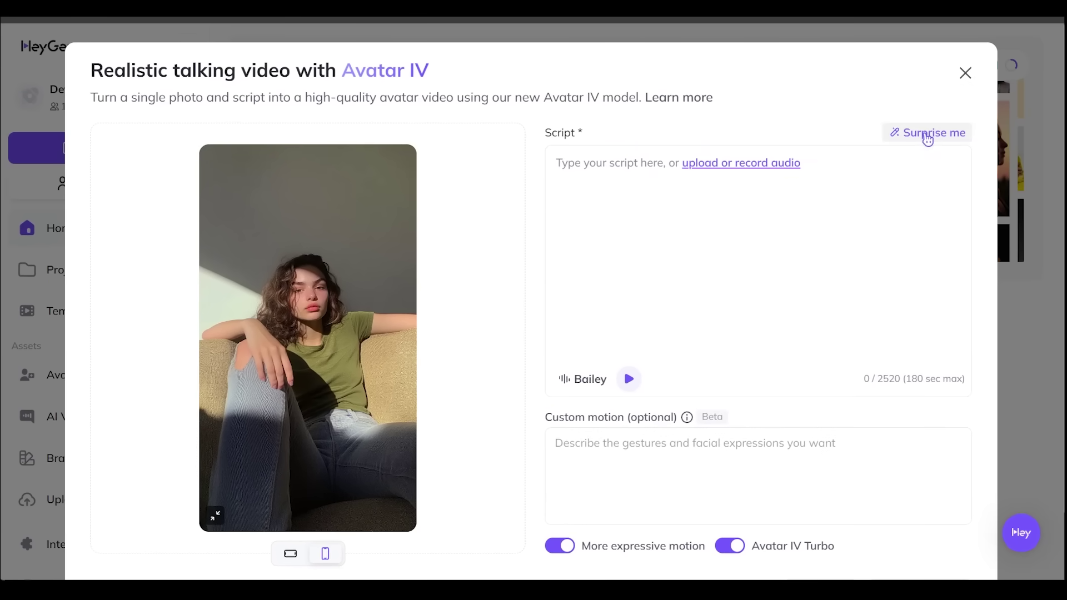
{"action": "left_click", "coordinate": [593, 183]}
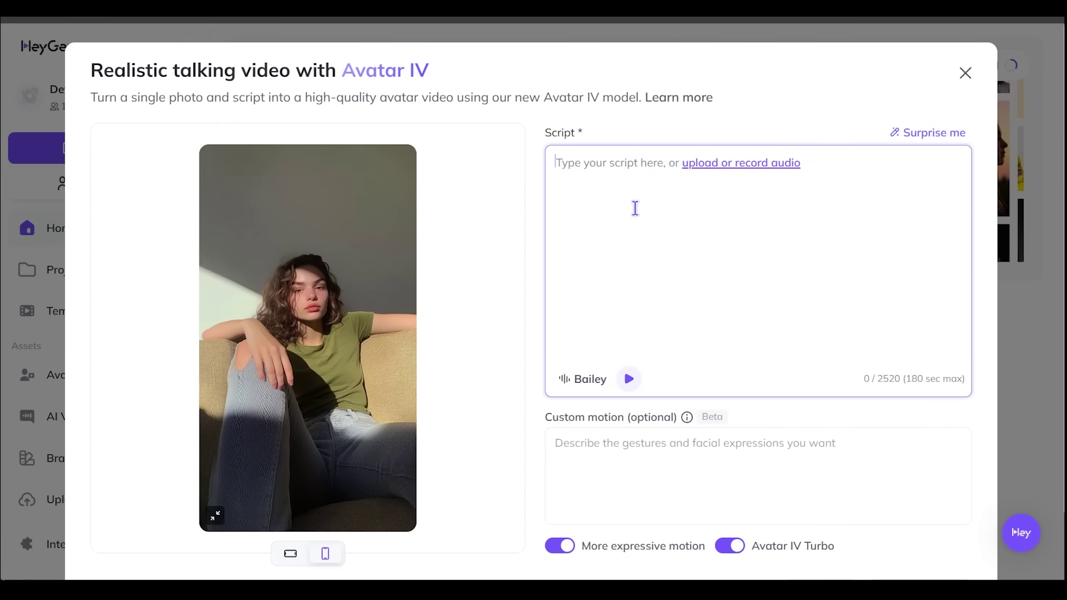
{"action": "type", "text": "Hey there! I’m Bailey — and welcome to my channel.  I talk all things books, coffee, and slow living.  If that’s your vibe, stick around — we’ve got some cozy content coming up"}
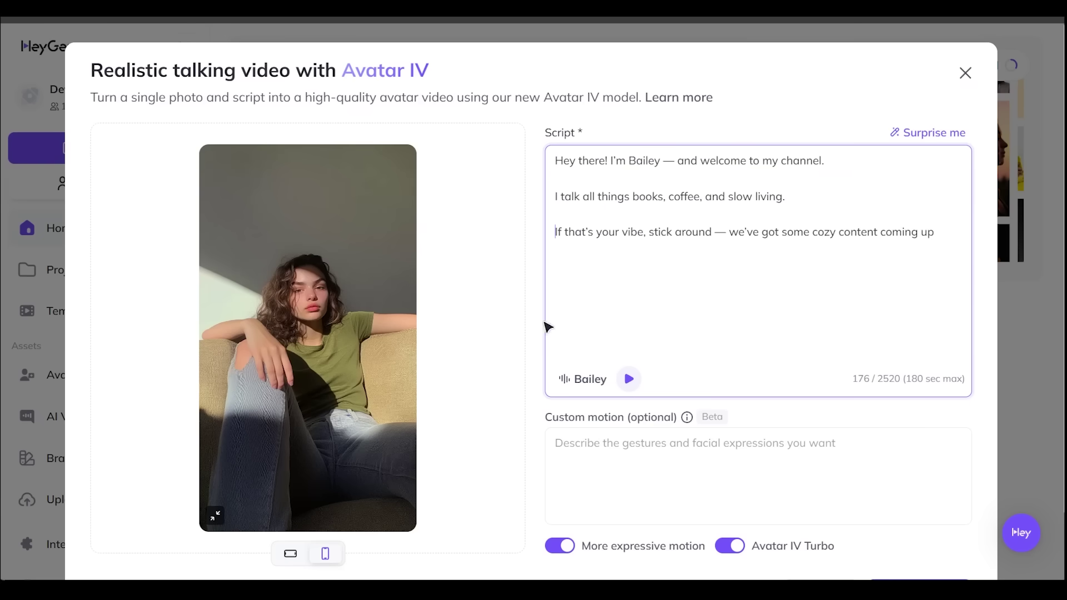
{"action": "left_click", "coordinate": [584, 387]}
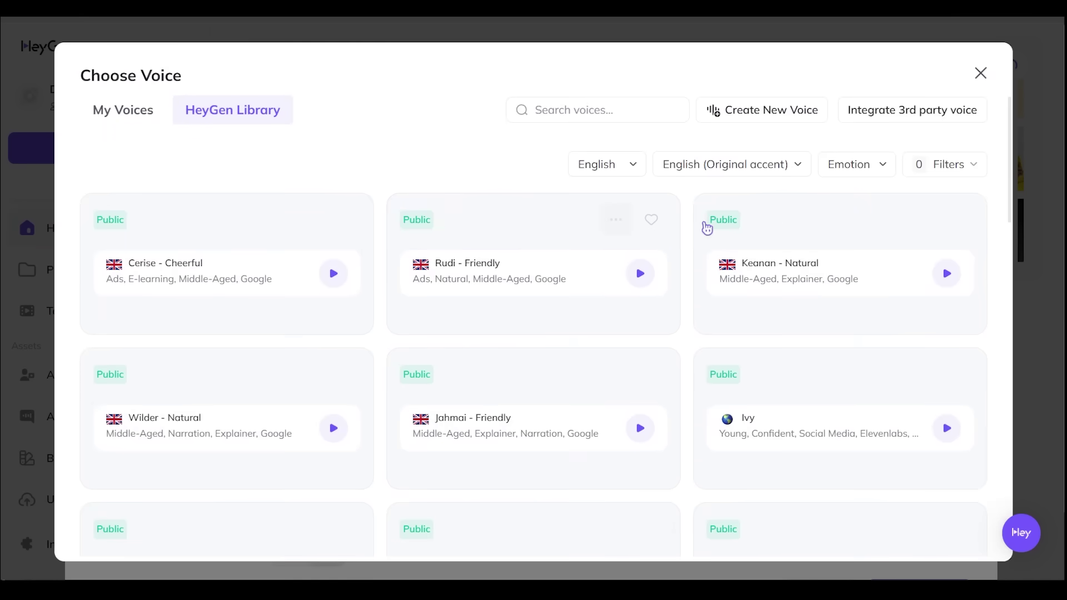
{"action": "left_click_drag", "start_coordinate": [1007, 138], "coordinate": [621, 65]}
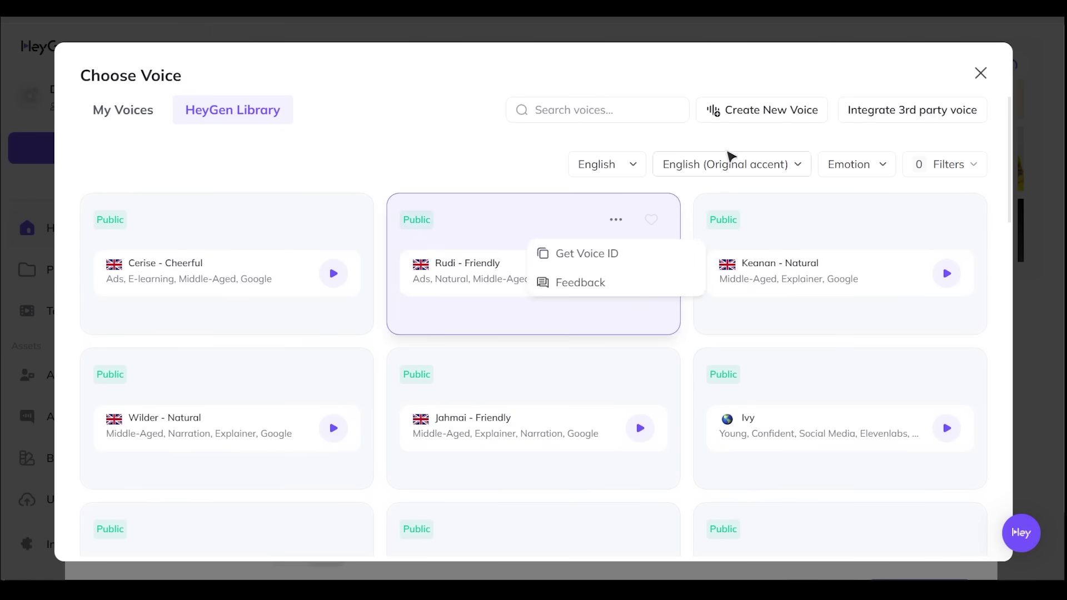
{"action": "left_click", "coordinate": [598, 105]}
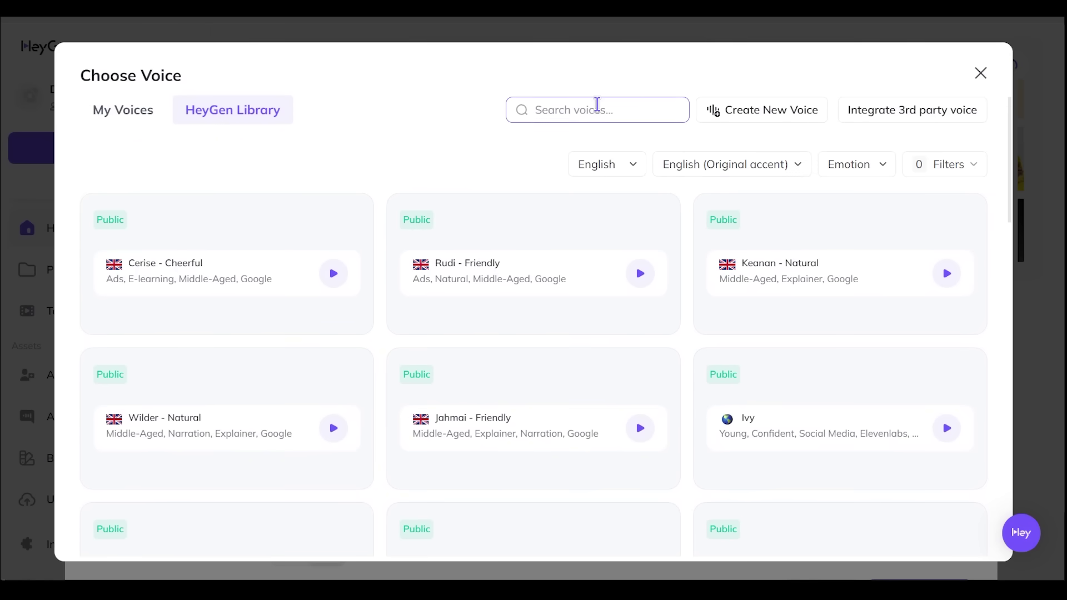
{"action": "left_click", "coordinate": [774, 114]}
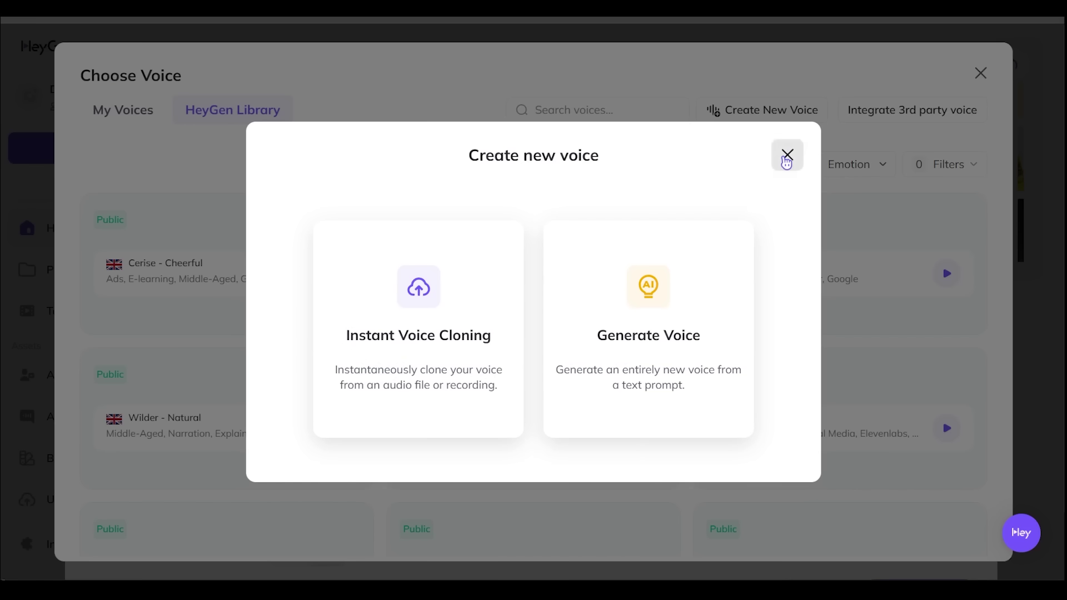
{"action": "left_click", "coordinate": [787, 155]}
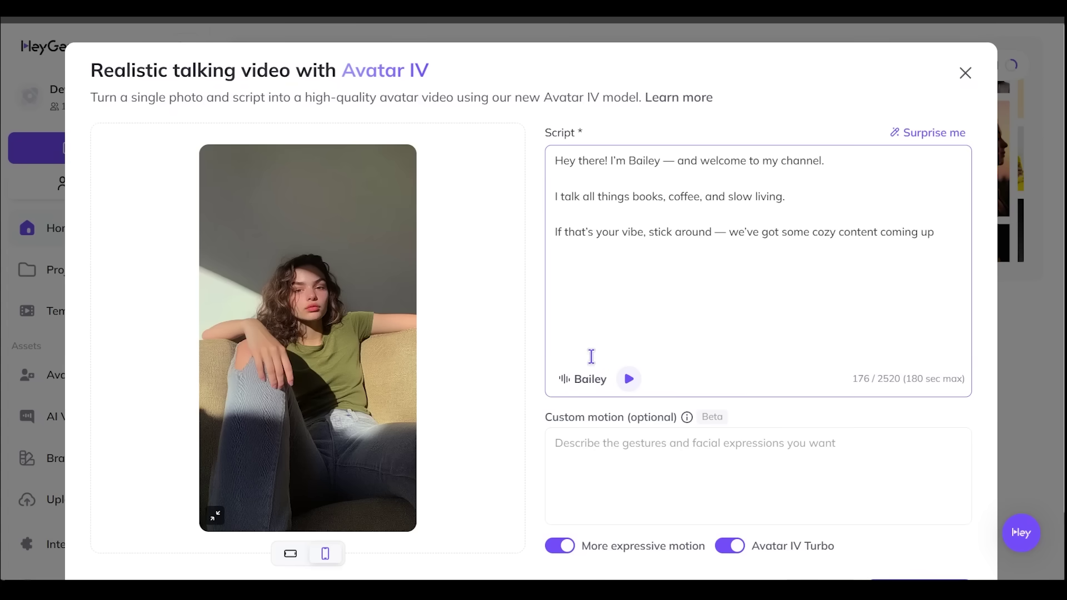
Preview the script in Bailey's voice, leave custom motion blank, and keep resolution at 720p
{"action": "left_click", "coordinate": [627, 380]}
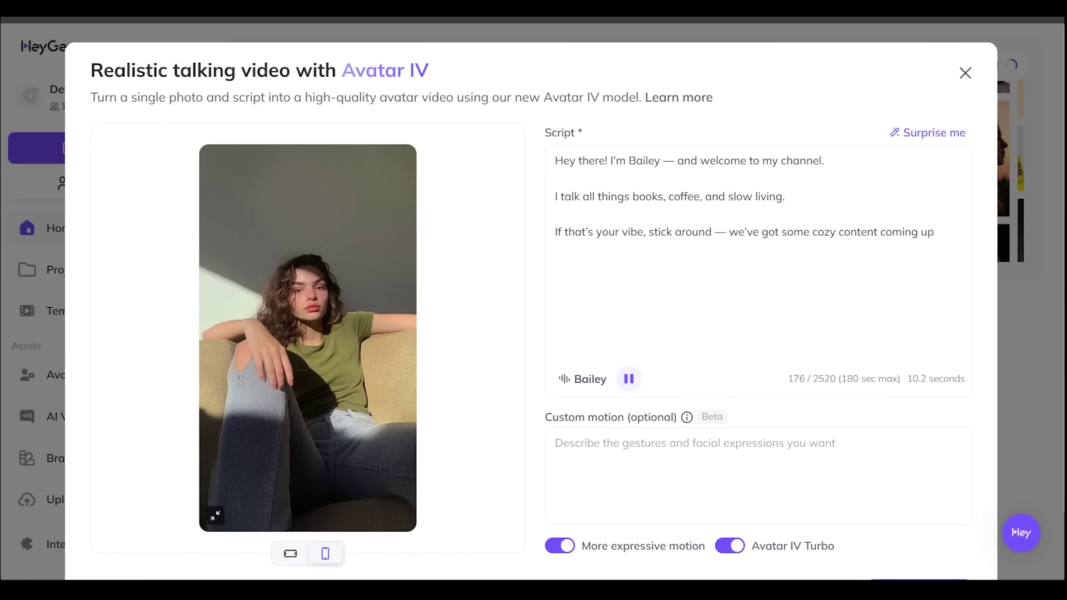
{"action": "scroll", "coordinate": [531, 300], "scroll_direction": "down", "scroll_amount": 1}
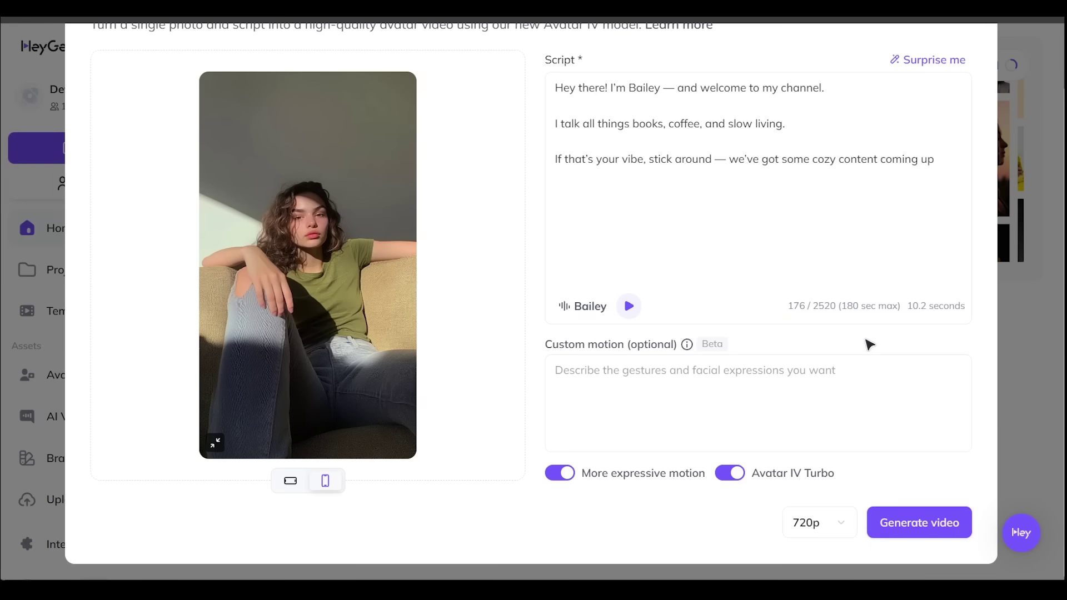
{"action": "left_click", "coordinate": [564, 383]}
{"action": "left_click", "coordinate": [762, 349]}
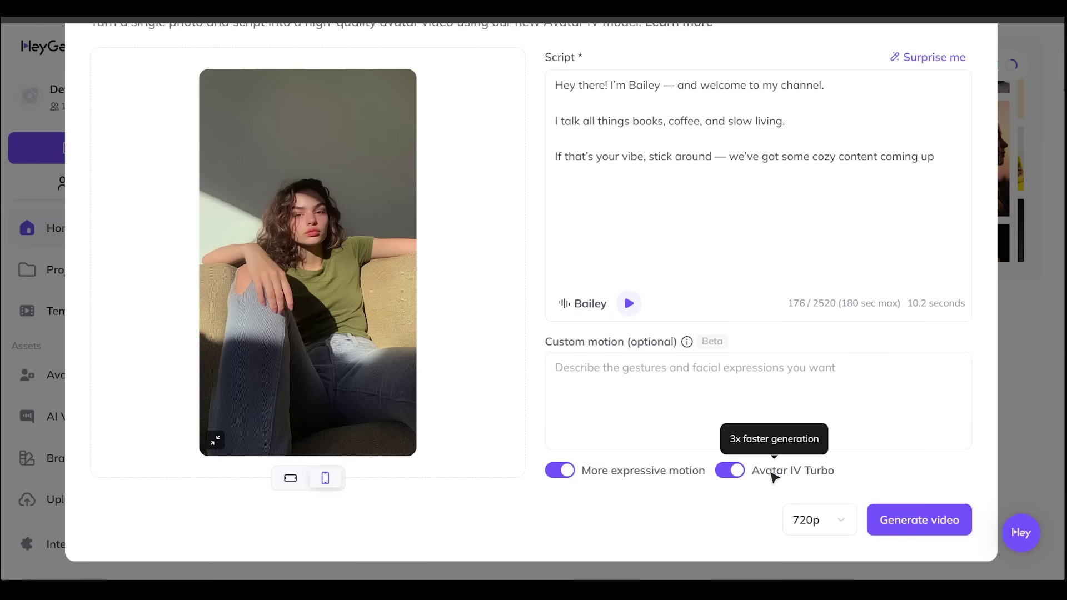
{"action": "left_click", "coordinate": [800, 519]}
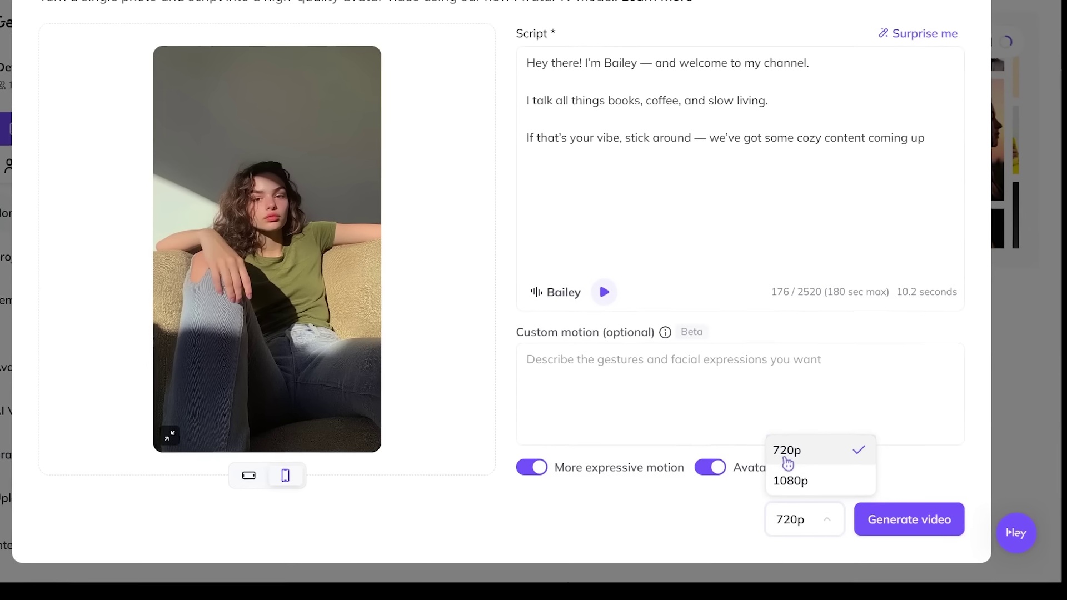
{"action": "left_click", "coordinate": [787, 459]}
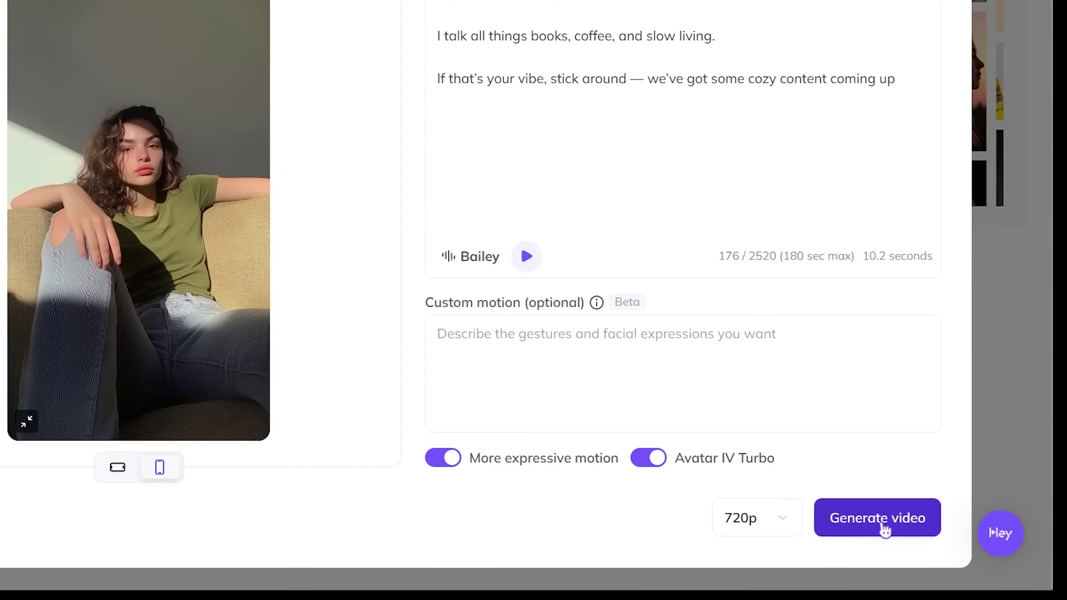
Generate the 9-second Avatar IV video and play it back from the start
{"action": "left_click", "coordinate": [892, 531]}
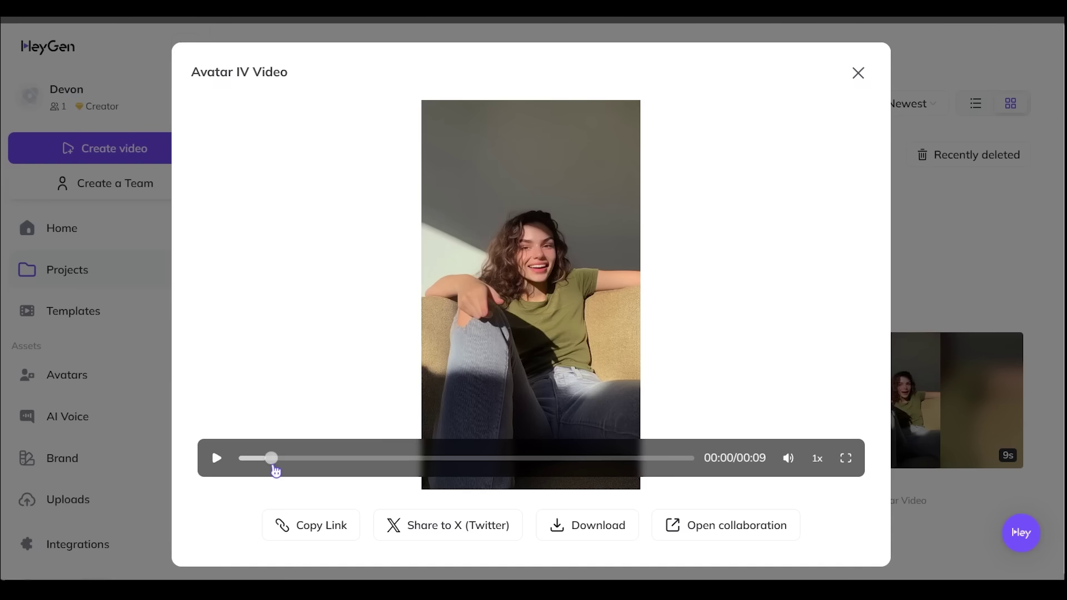
{"action": "left_click_drag", "start_coordinate": [275, 470], "coordinate": [221, 464]}
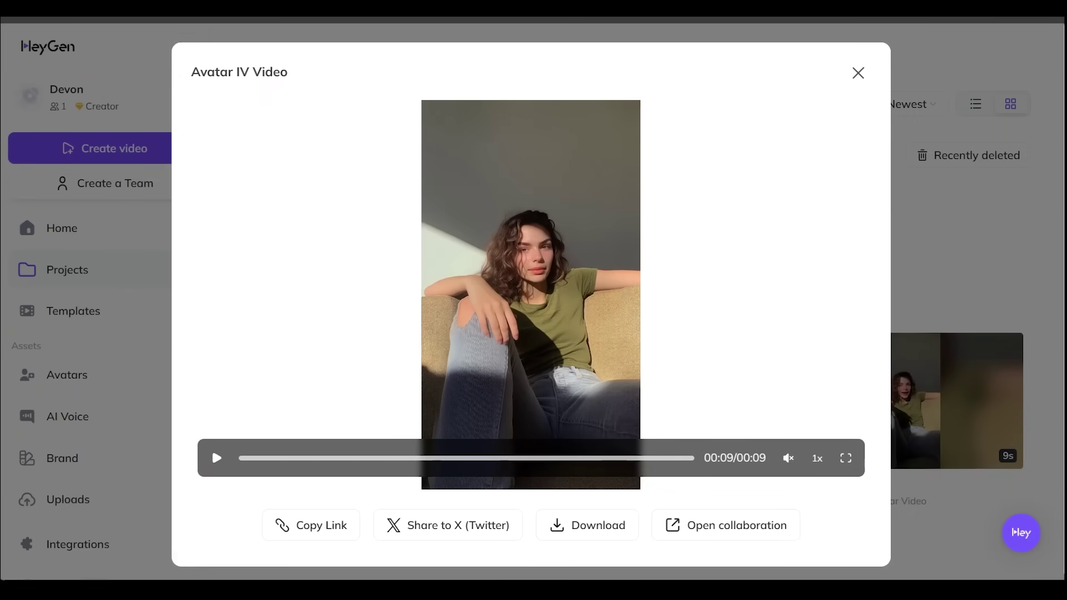
{"action": "left_click", "coordinate": [217, 458]}
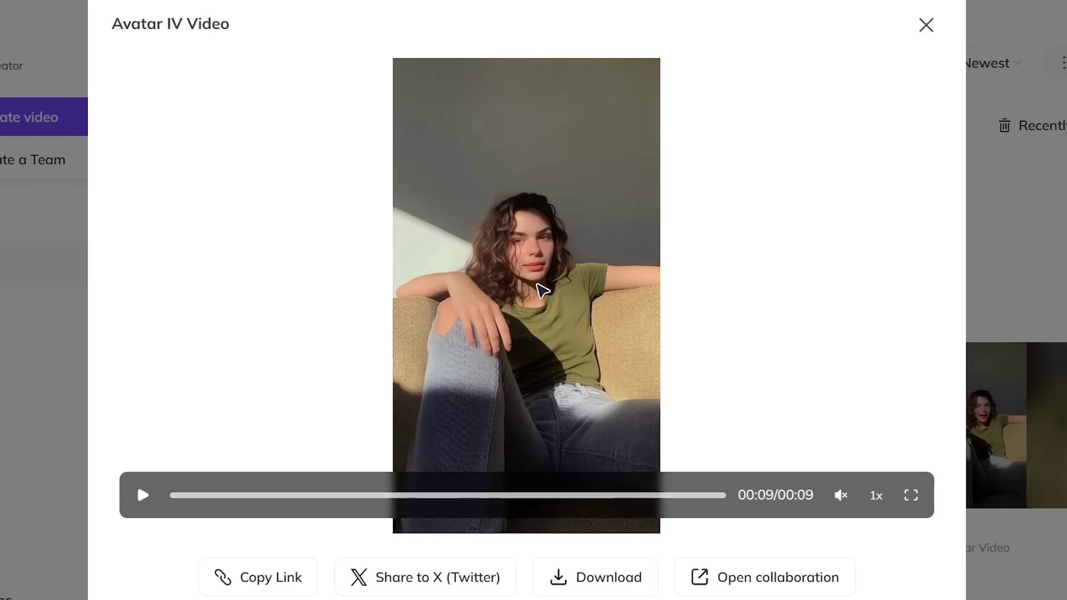
{"action": "left_click", "coordinate": [143, 495]}
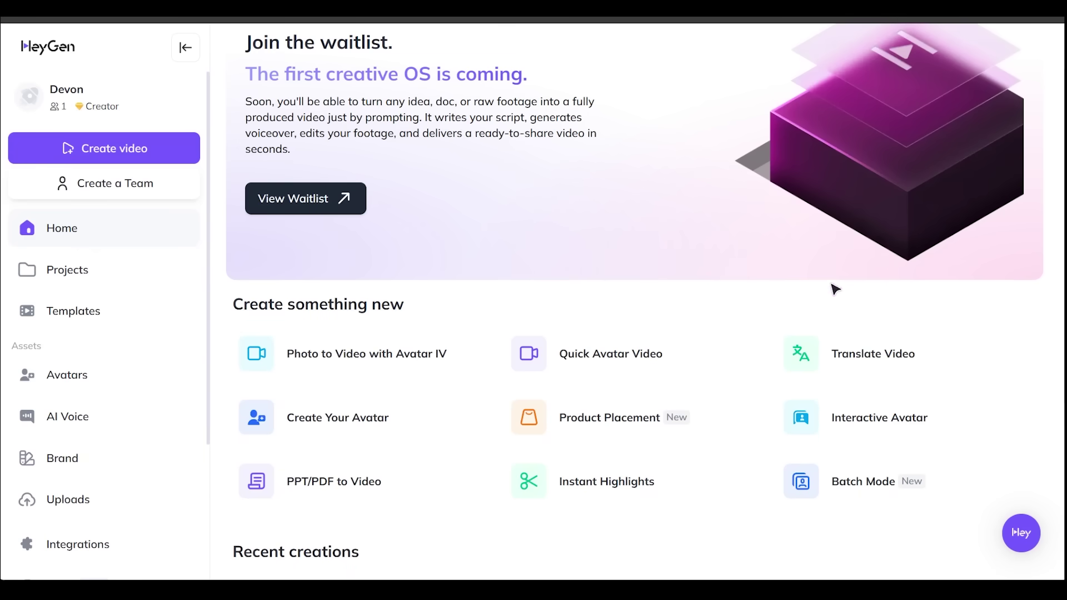
Start a video translation using Hyper-Realistic lip-sync translation
{"action": "left_click", "coordinate": [883, 358]}
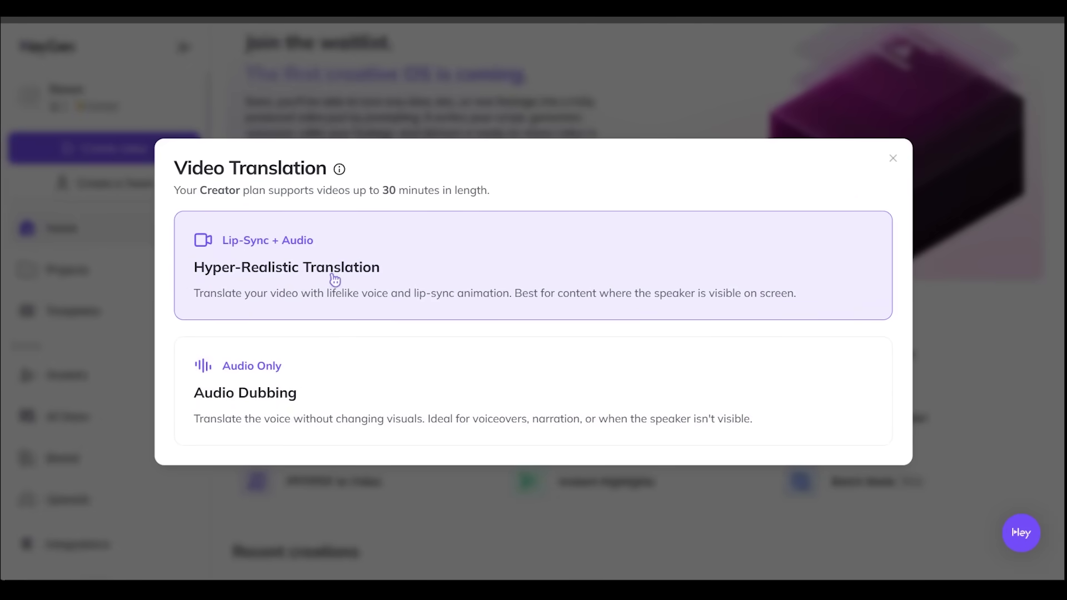
{"action": "left_click", "coordinate": [335, 278]}
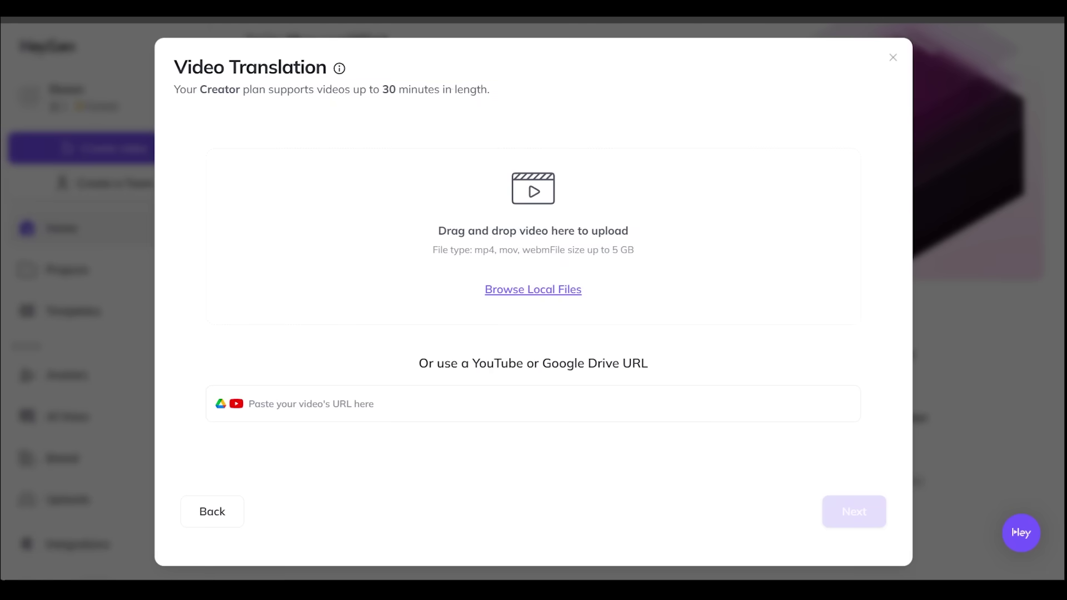
Upload the Bailey avatar video and look over the translation and source language options
{"action": "left_click_drag", "start_coordinate": [3, 445], "coordinate": [538, 252]}
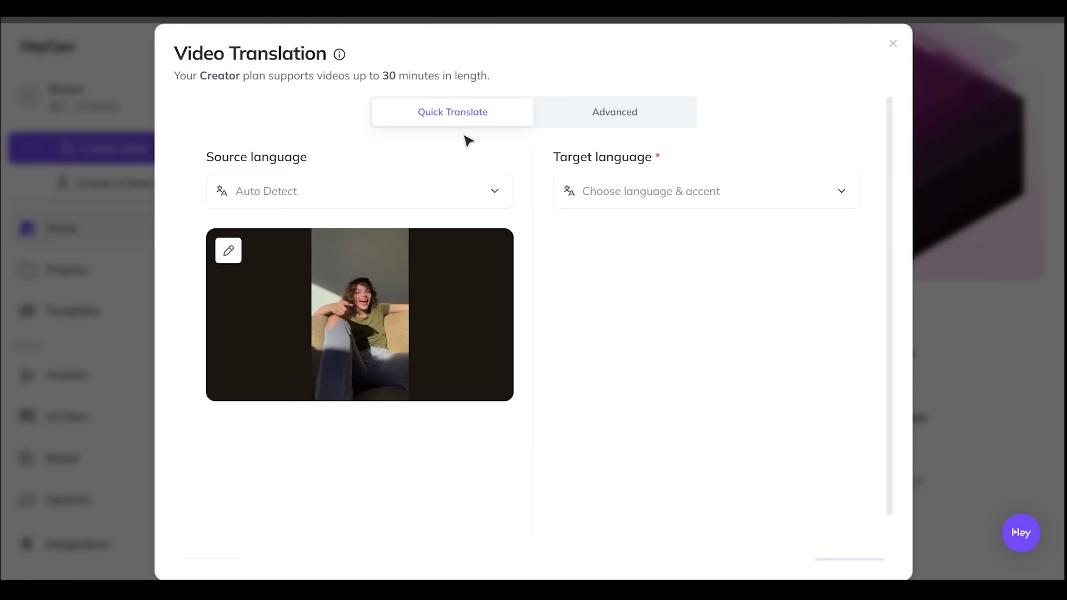
{"action": "left_click", "coordinate": [602, 115]}
{"action": "left_click", "coordinate": [489, 113]}
{"action": "left_click", "coordinate": [321, 184]}
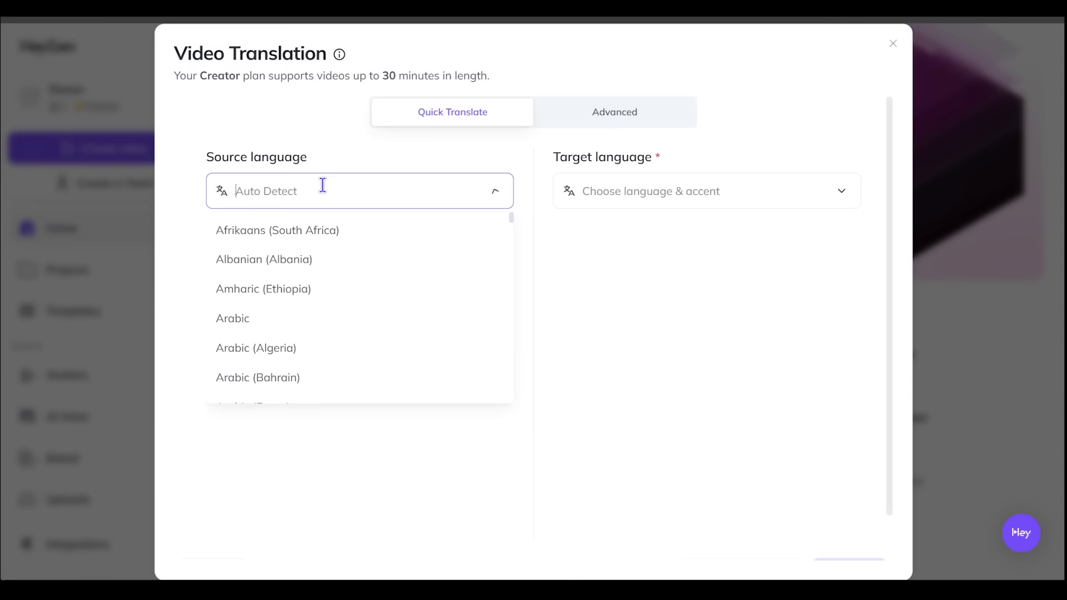
{"action": "left_click", "coordinate": [351, 159]}
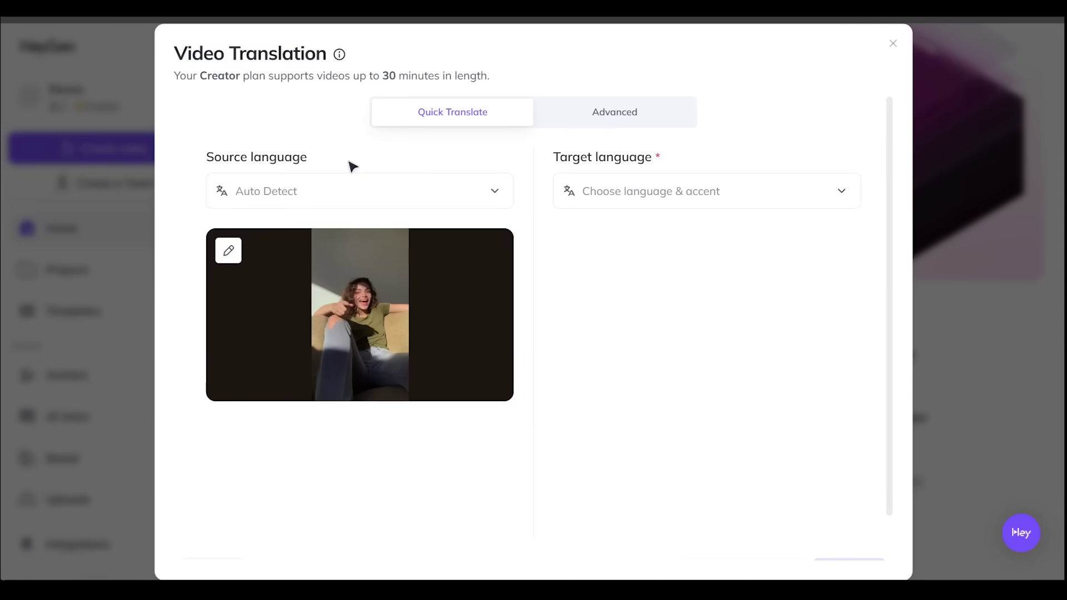
Set the target language to Spanish and start the translation
{"action": "left_click", "coordinate": [647, 186]}
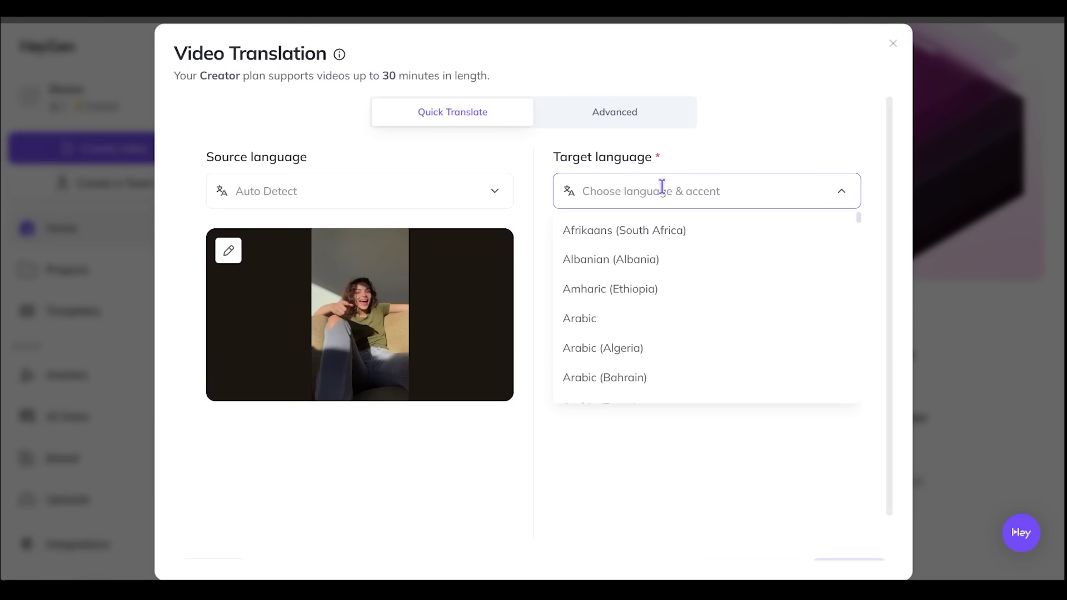
{"action": "type", "text": "Spanish"}
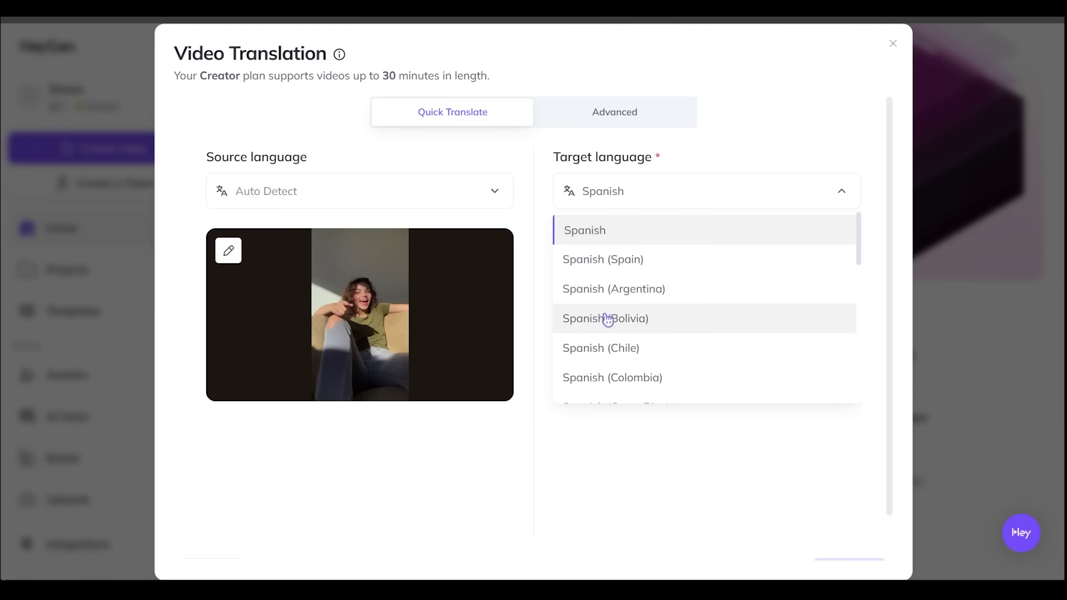
{"action": "scroll", "coordinate": [863, 246], "scroll_direction": "down", "scroll_amount": 2}
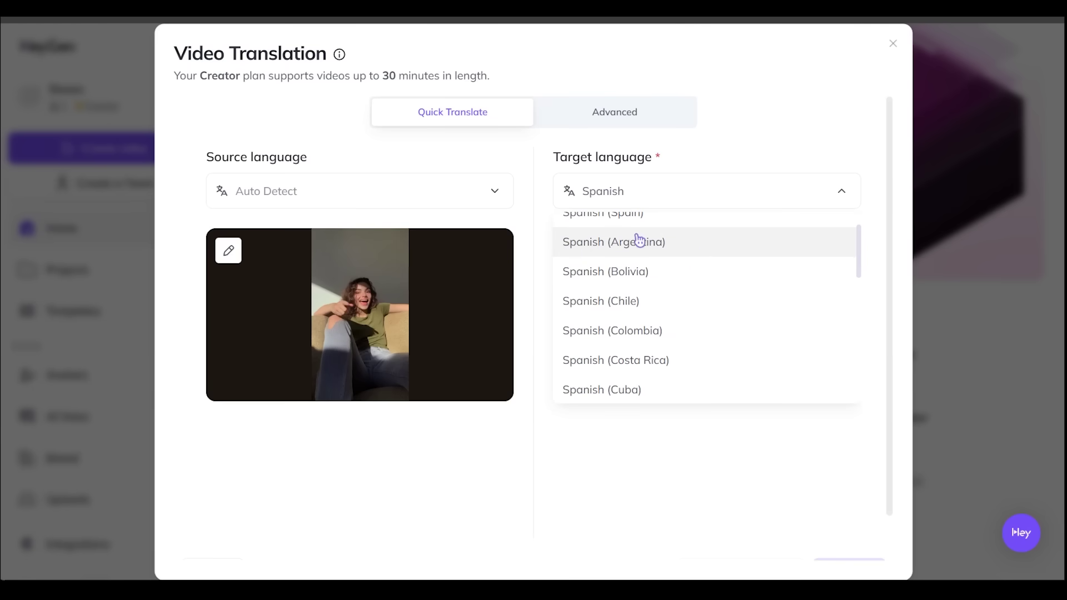
{"action": "left_click_drag", "start_coordinate": [858, 256], "coordinate": [845, 212]}
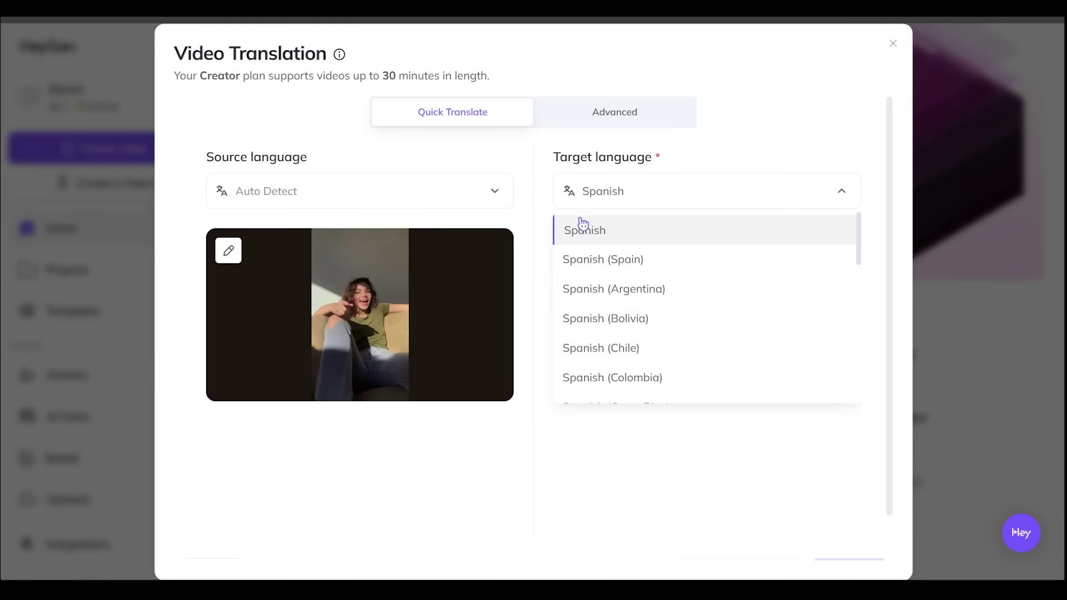
{"action": "left_click", "coordinate": [598, 242]}
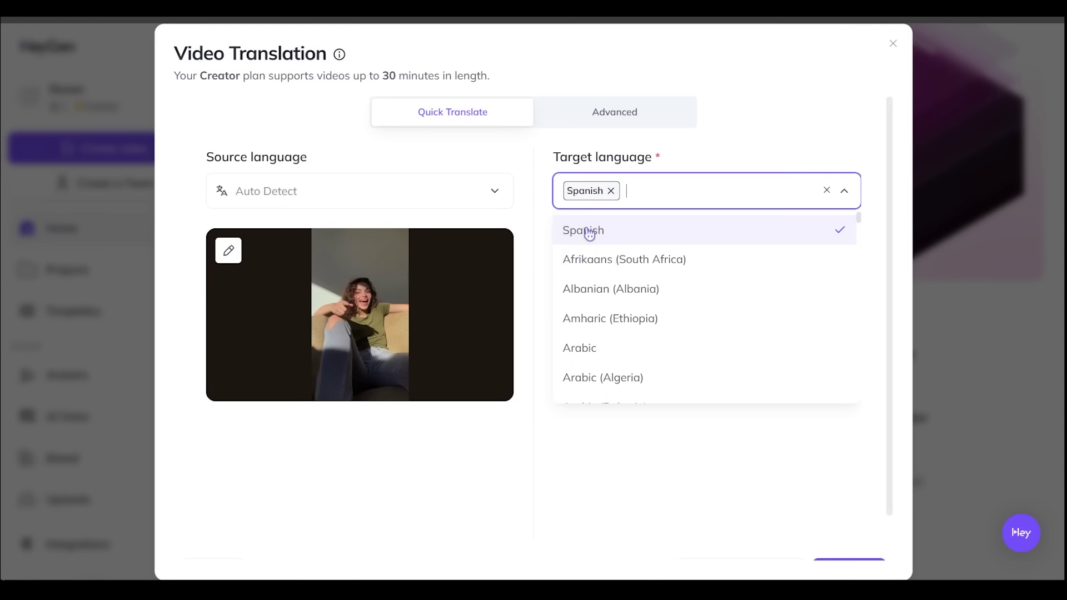
{"action": "left_click", "coordinate": [527, 220]}
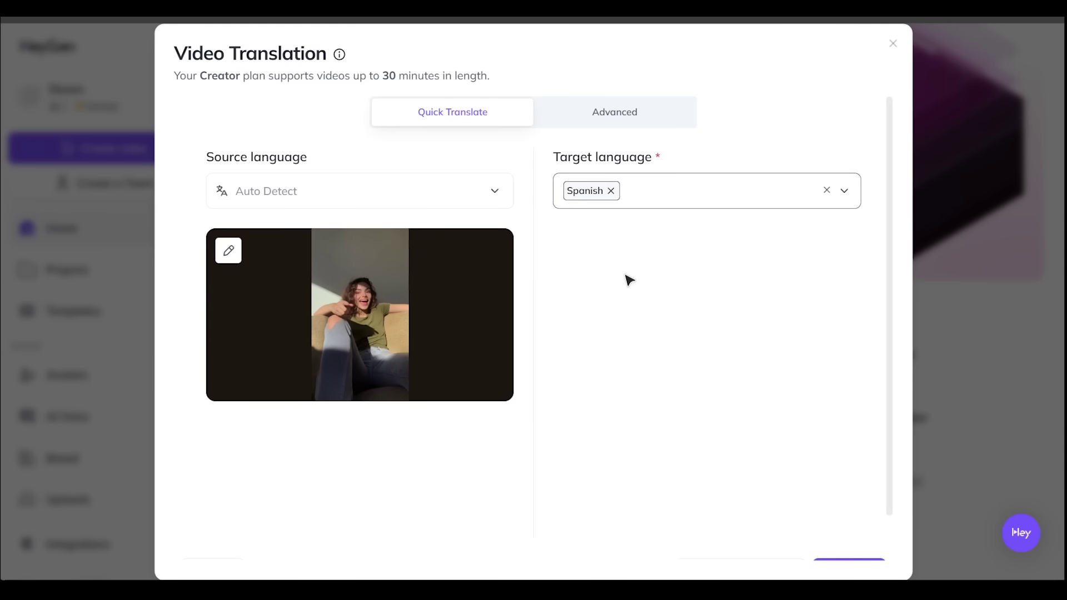
{"action": "scroll", "coordinate": [629, 280], "scroll_direction": "down", "scroll_amount": 2}
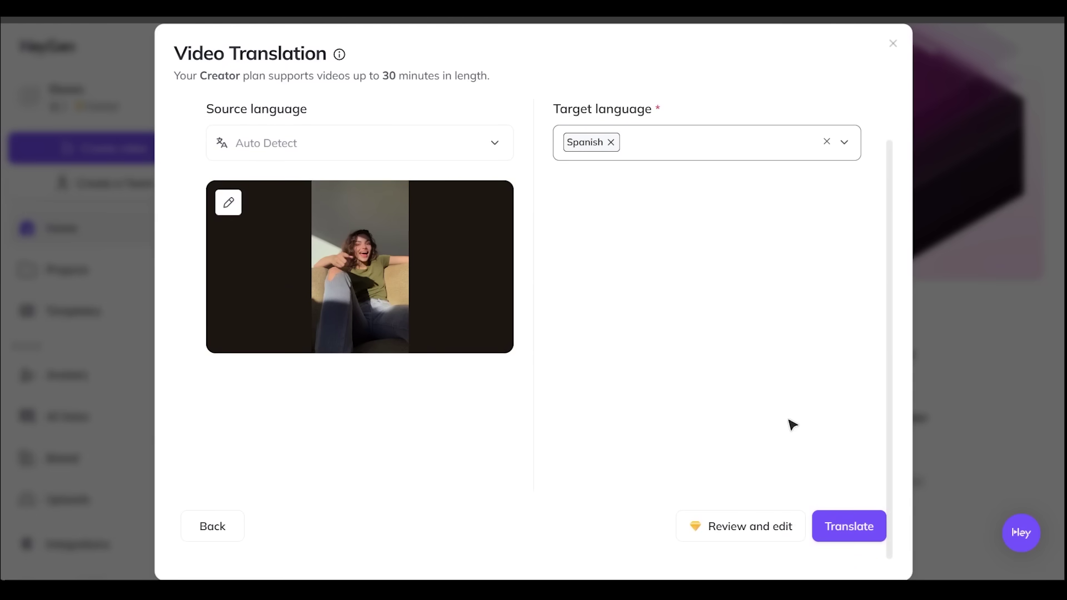
{"action": "left_click", "coordinate": [847, 527]}
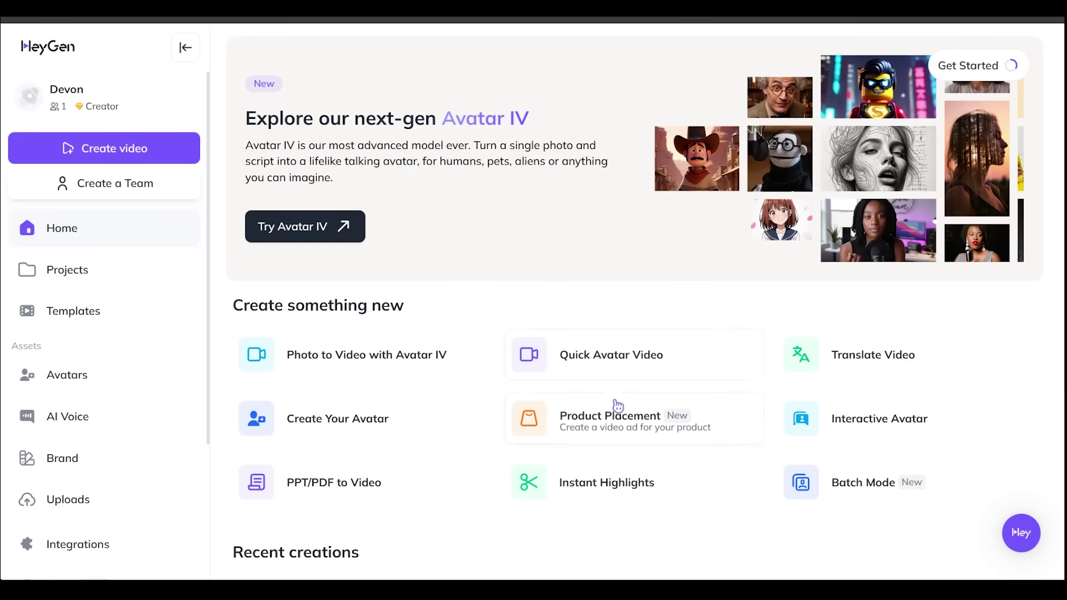
Start a Product Placement video and load the pink perfume photo as the product image
{"action": "left_click", "coordinate": [621, 431]}
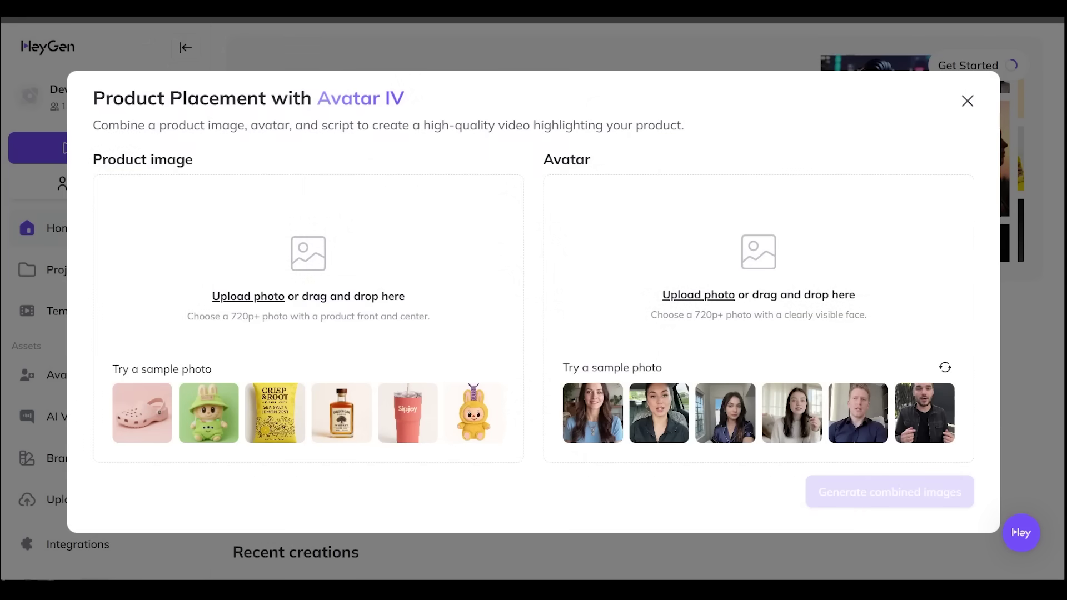
{"action": "left_click_drag", "start_coordinate": [1, 328], "coordinate": [299, 298]}
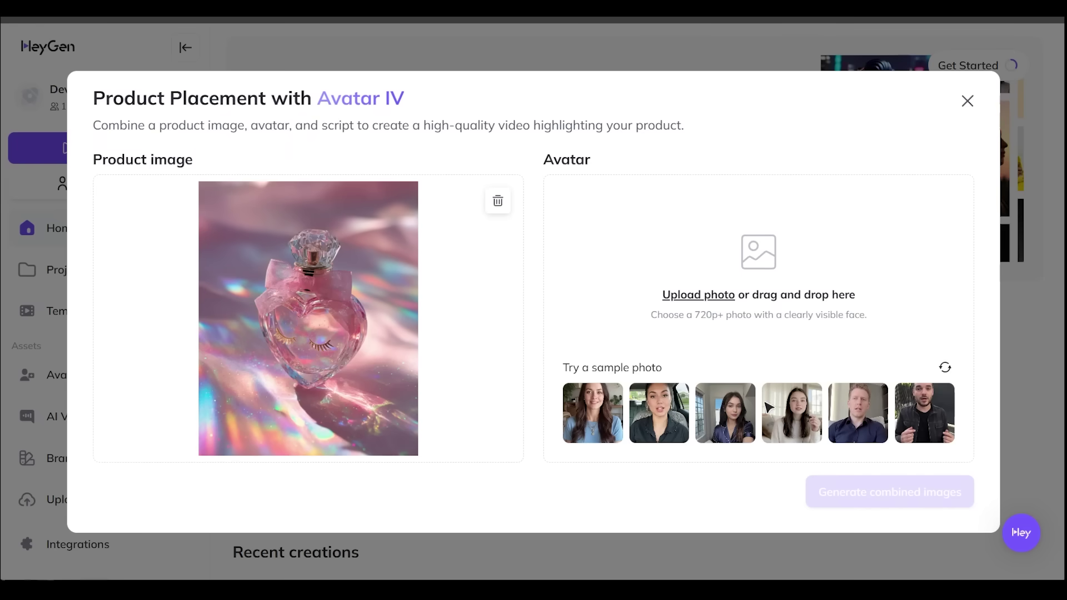
Pick the smiling dark-haired woman from a fresh set of sample avatars
{"action": "left_click", "coordinate": [944, 371]}
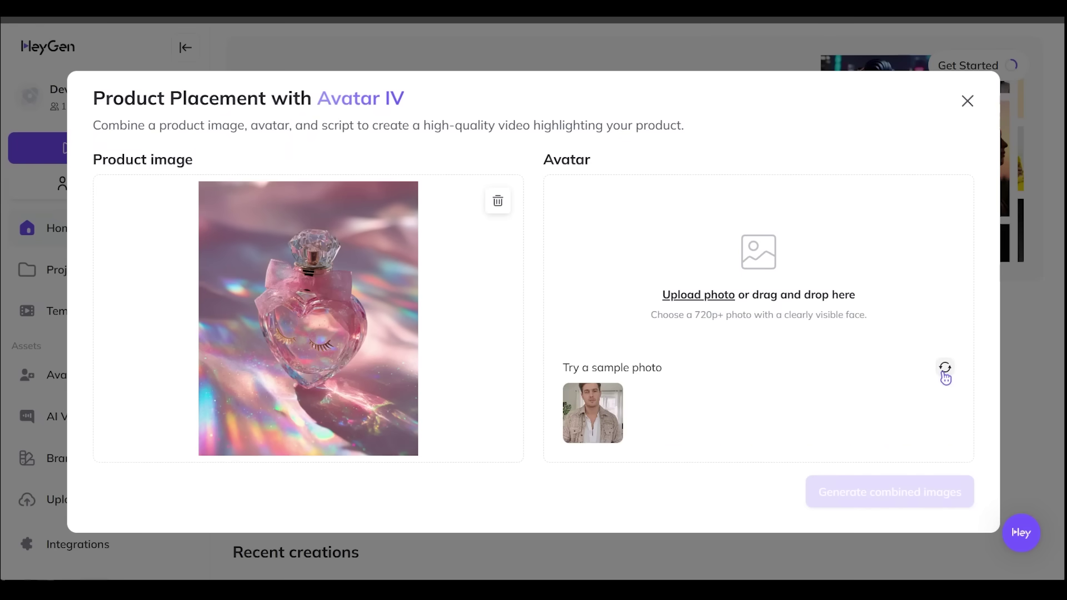
{"action": "left_click", "coordinate": [946, 372]}
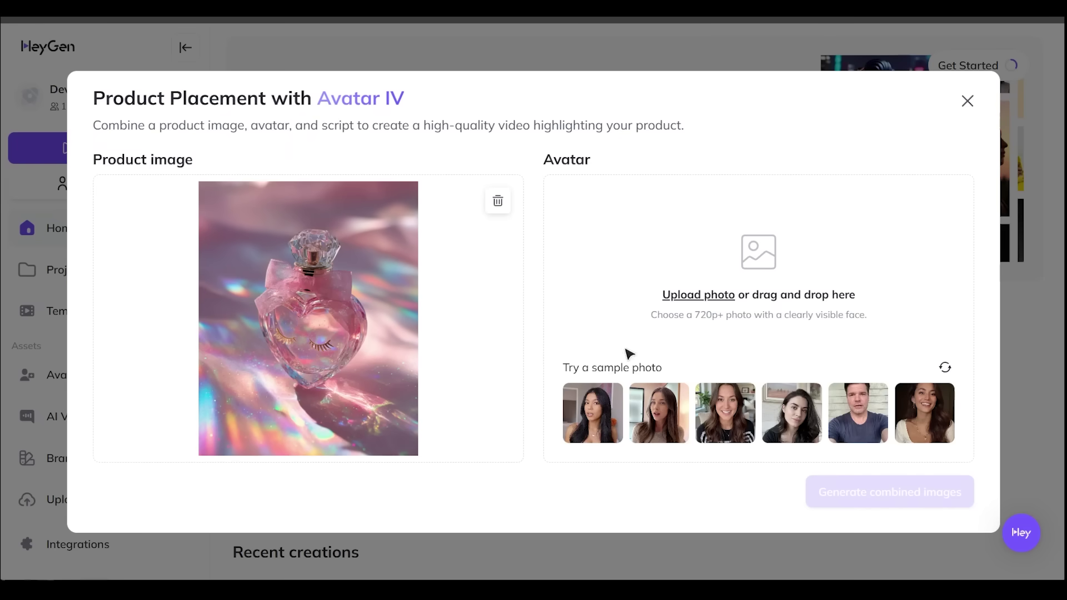
{"action": "left_click", "coordinate": [718, 398]}
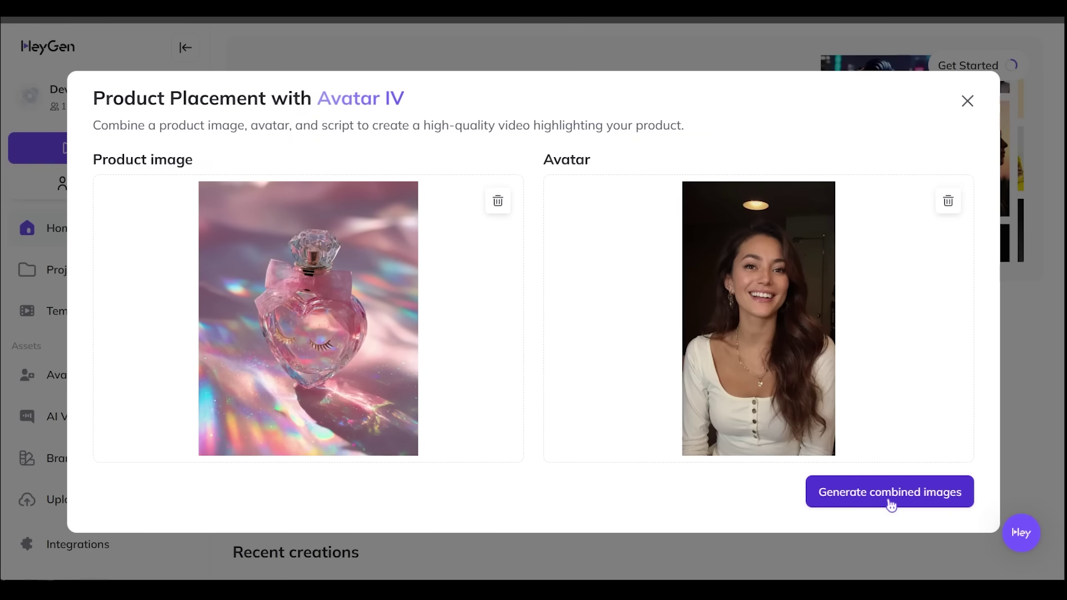
Generate four combined images of the woman holding the perfume and pick the second
{"action": "left_click", "coordinate": [891, 502]}
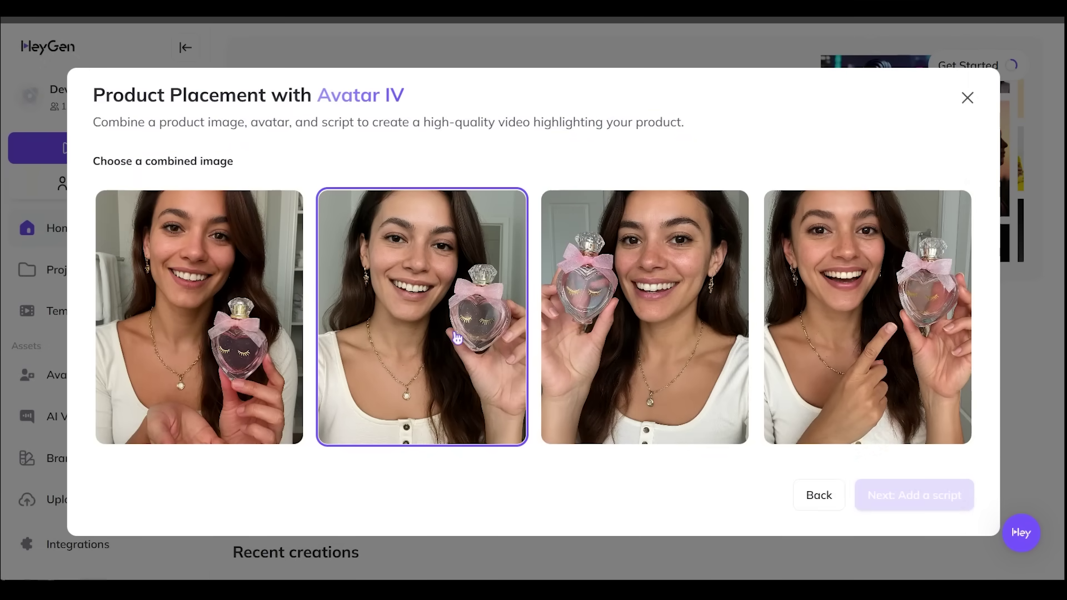
{"action": "left_click", "coordinate": [457, 338]}
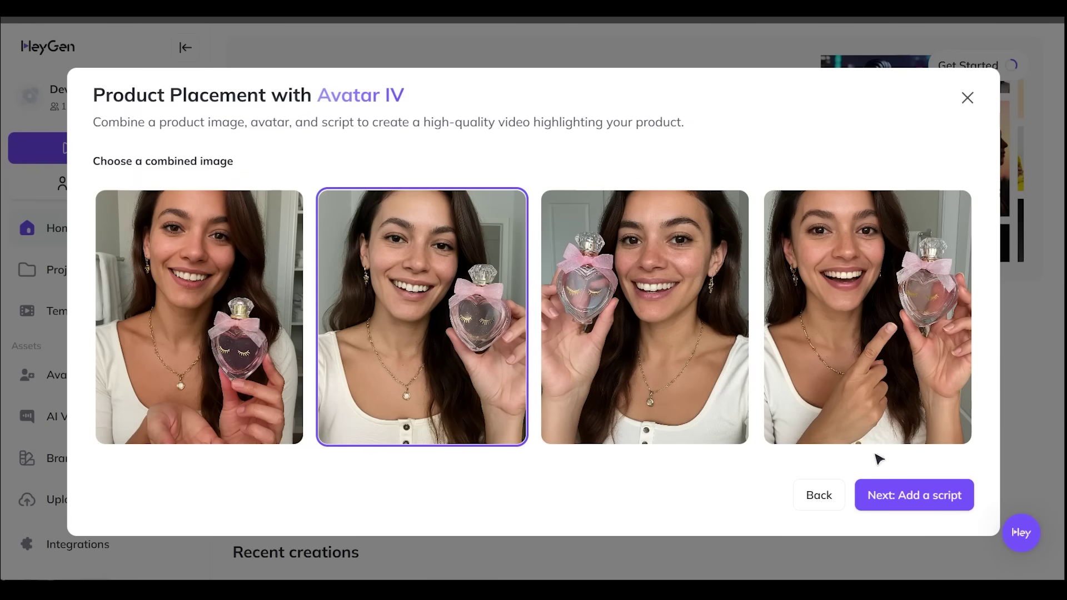
Give the Bloom perfume script the young adult female voice Arabella, after previewing it
{"action": "left_click", "coordinate": [901, 494]}
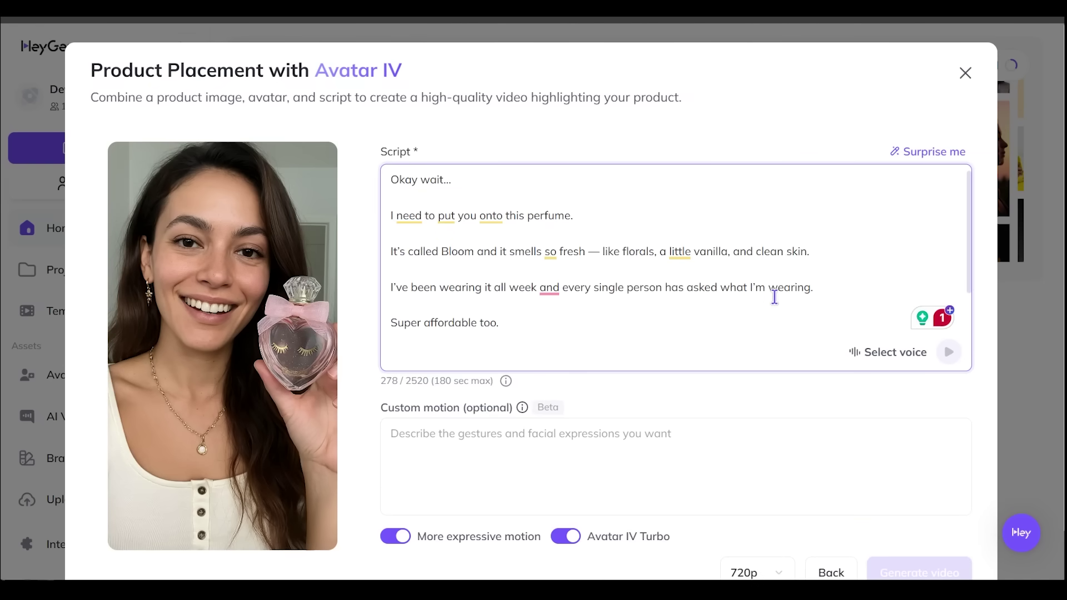
{"action": "left_click", "coordinate": [887, 359]}
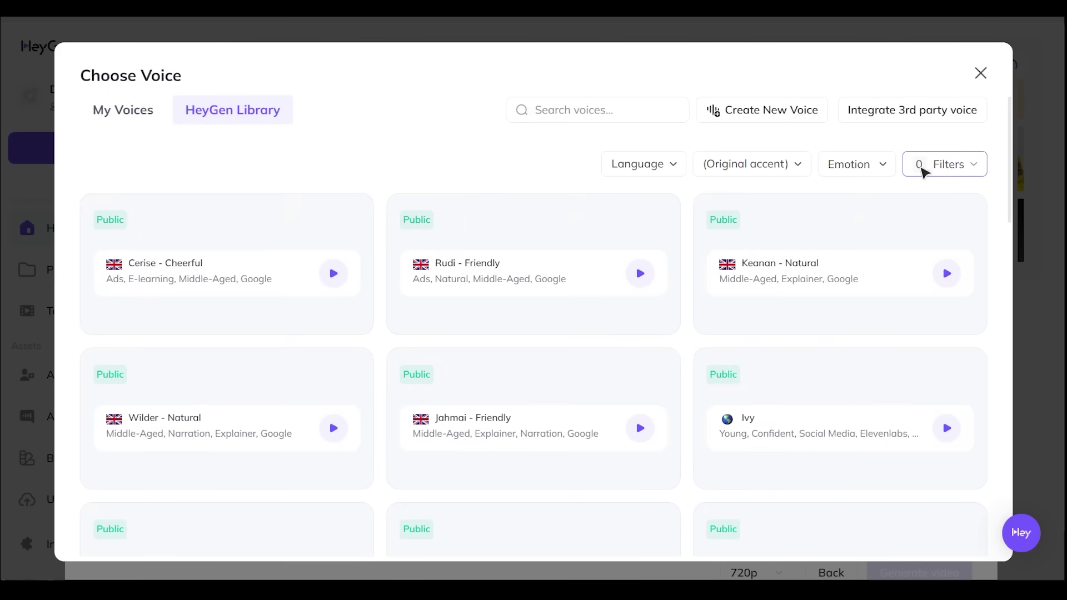
{"action": "left_click", "coordinate": [951, 172]}
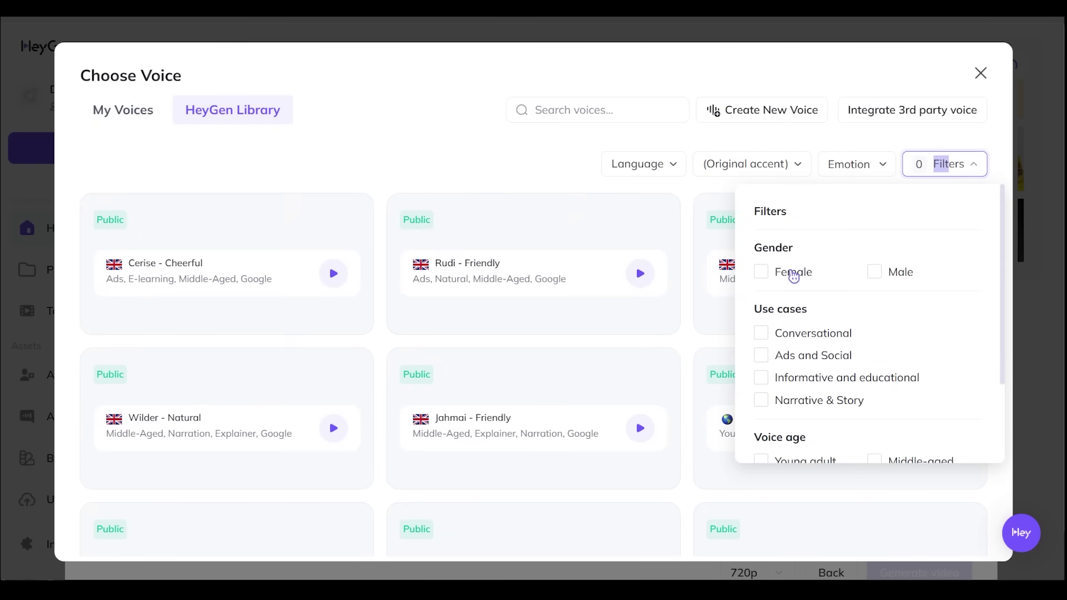
{"action": "left_click", "coordinate": [761, 272]}
{"action": "scroll", "coordinate": [933, 305], "scroll_direction": "down", "scroll_amount": 2}
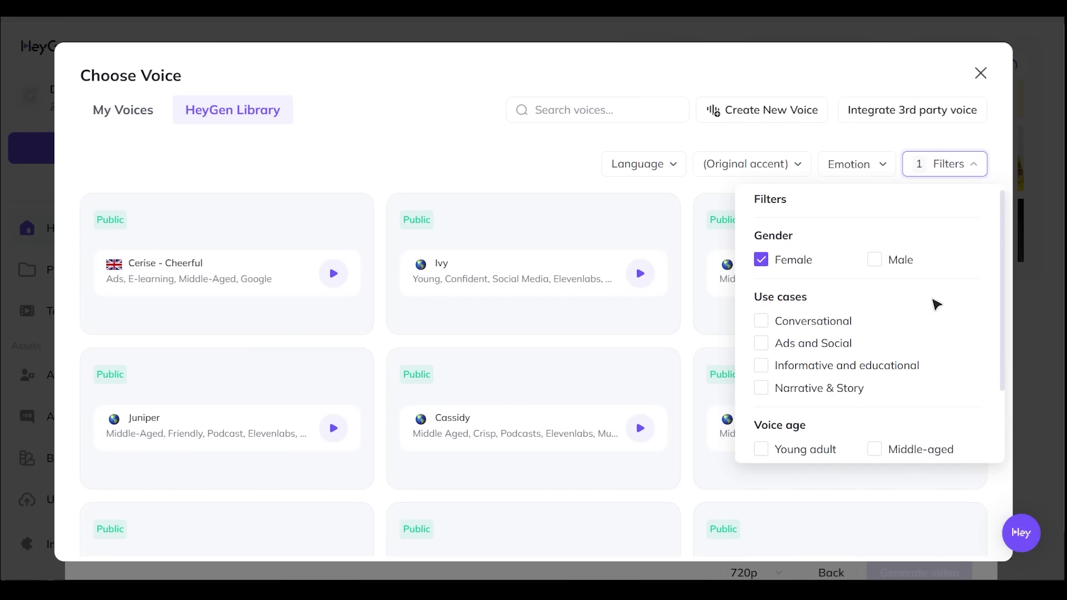
{"action": "left_click", "coordinate": [761, 352]}
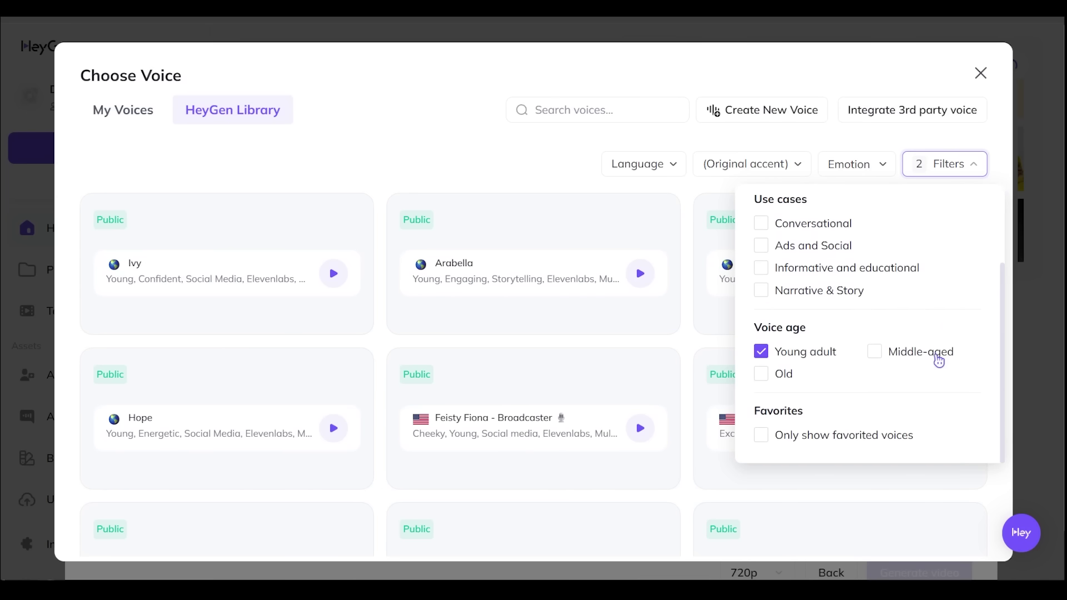
{"action": "left_click", "coordinate": [1037, 279]}
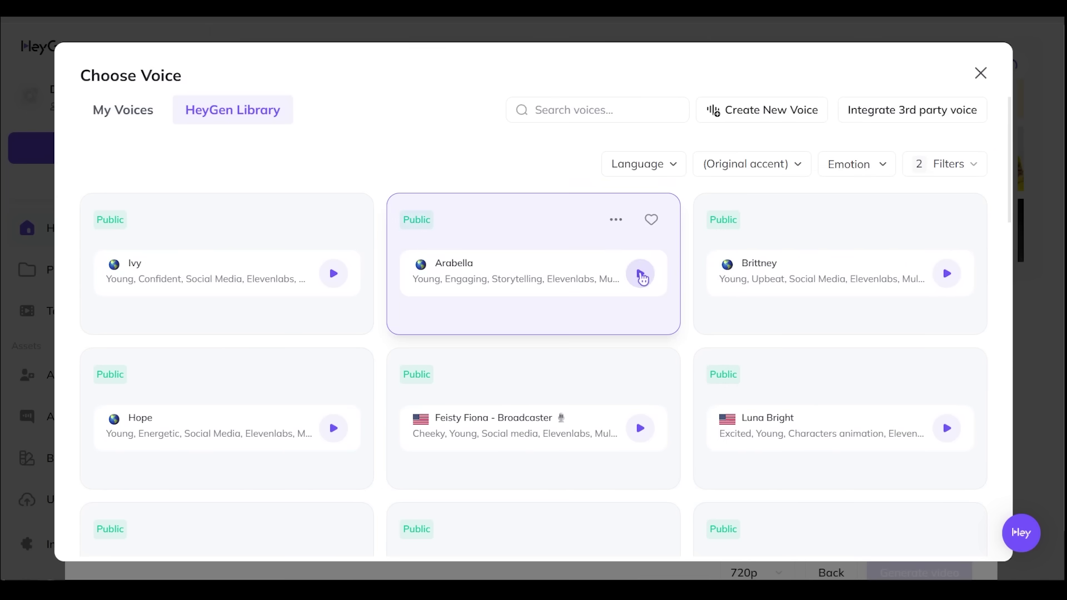
{"action": "left_click", "coordinate": [641, 275]}
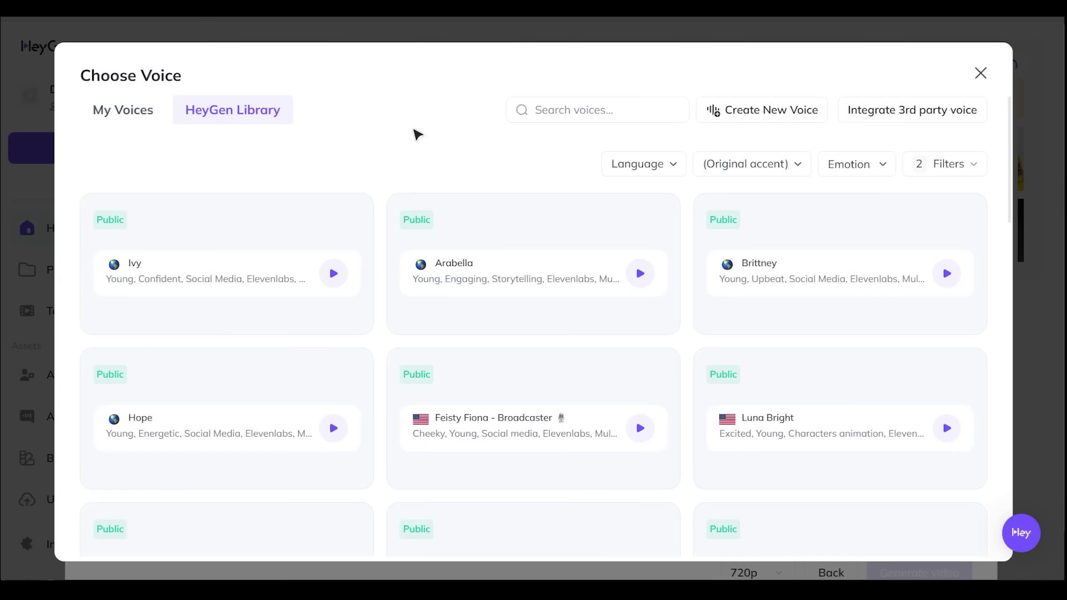
{"action": "left_click", "coordinate": [506, 282]}
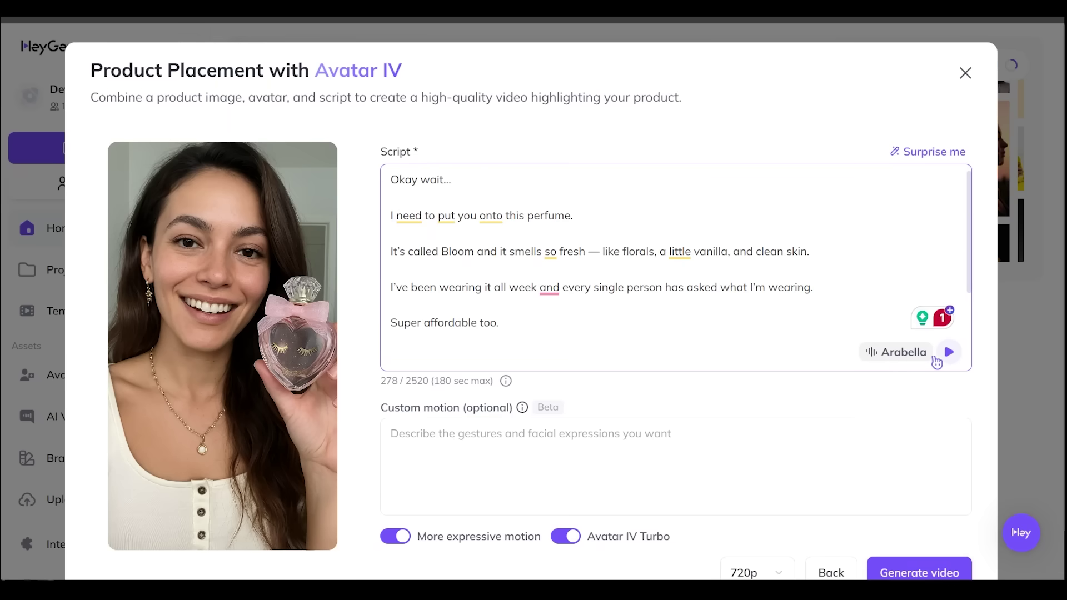
Generate the 14-second video of the woman presenting the Bloom perfume
{"action": "scroll", "coordinate": [898, 364], "scroll_direction": "down", "scroll_amount": 1}
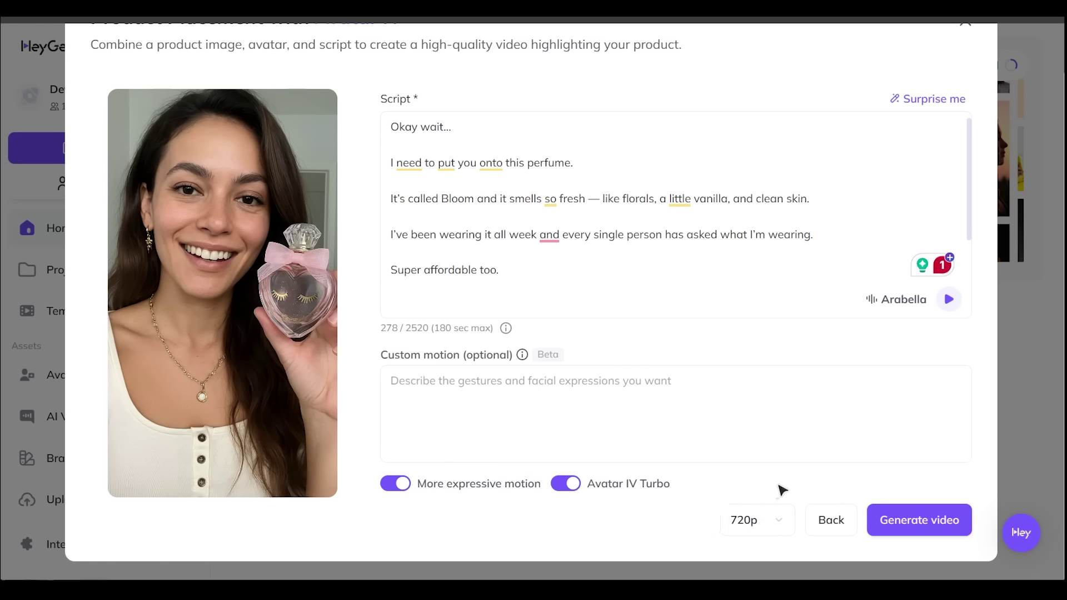
{"action": "left_click", "coordinate": [920, 522]}
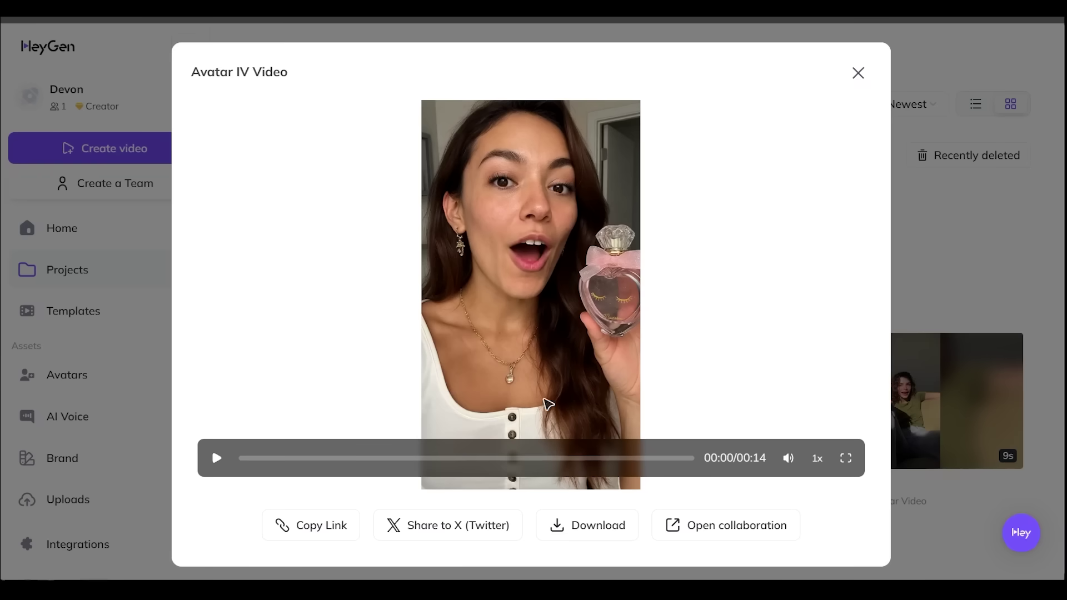